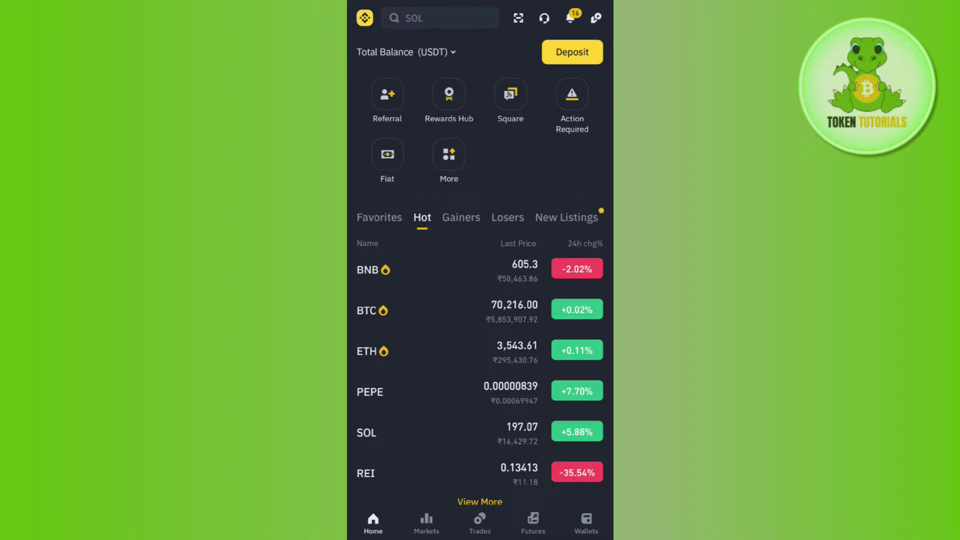
Step: Open the Buy Crypto options from the Wallets overview
{"action": "left_click", "coordinate": [586, 523]}
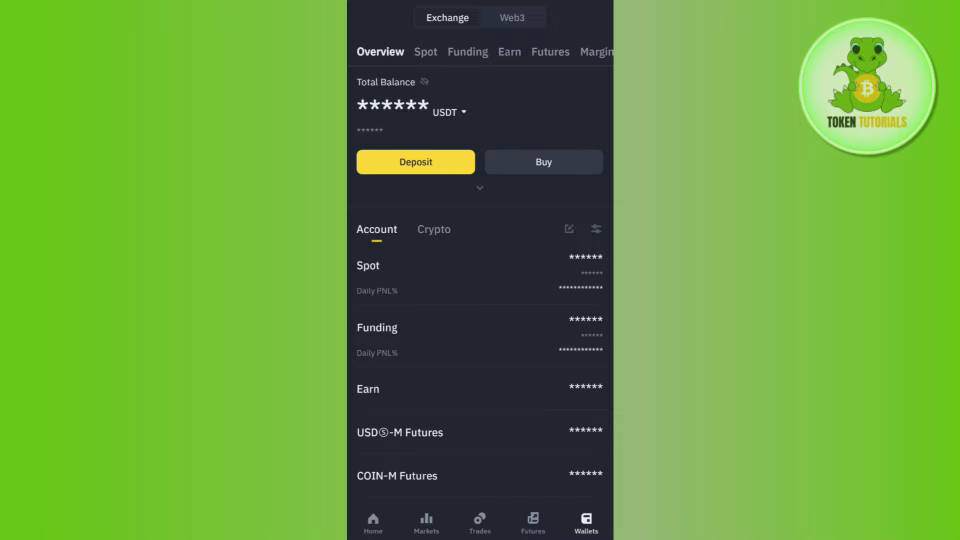
{"action": "left_click", "coordinate": [544, 162]}
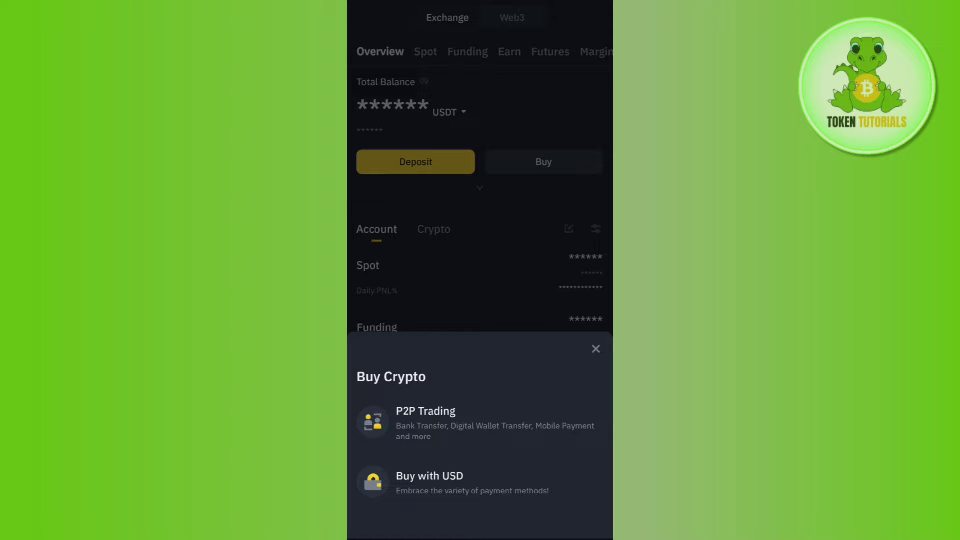
Step: Open P2P Trading to view the USDT buy offers from merchants
{"action": "left_click", "coordinate": [425, 421]}
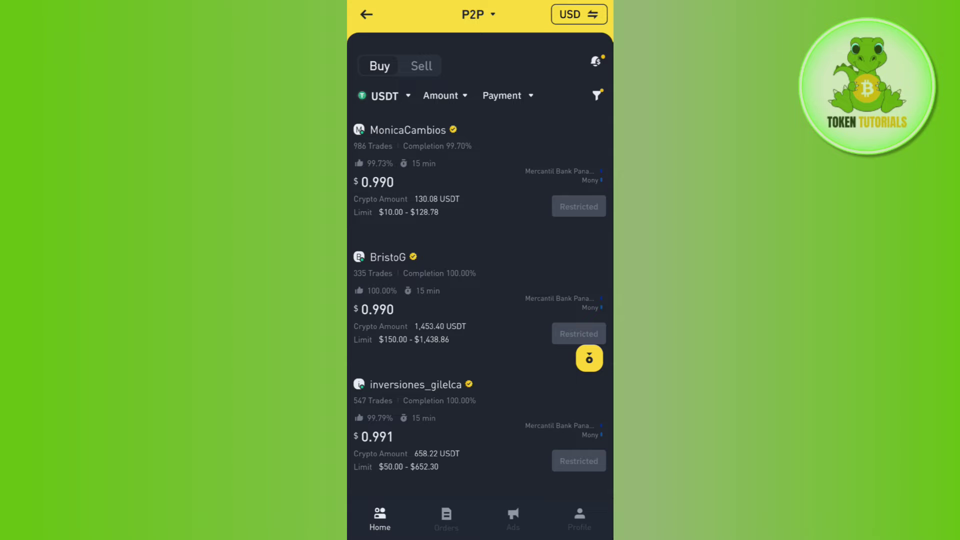
{"action": "scroll", "coordinate": [481, 270], "scroll_direction": "down", "scroll_amount": 2}
{"action": "scroll", "coordinate": [480, 270], "scroll_direction": "down", "scroll_amount": 8}
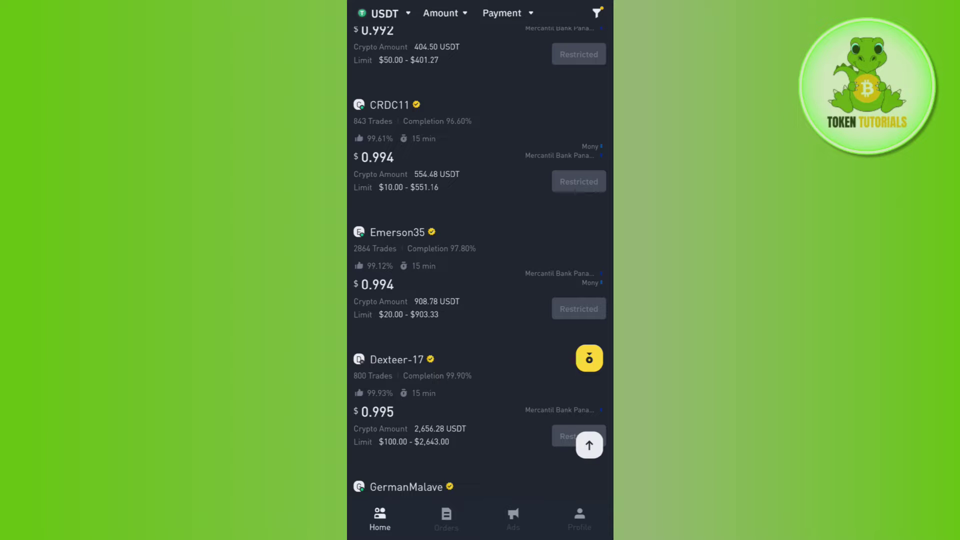
{"action": "scroll", "coordinate": [481, 300], "scroll_direction": "up", "scroll_amount": 10}
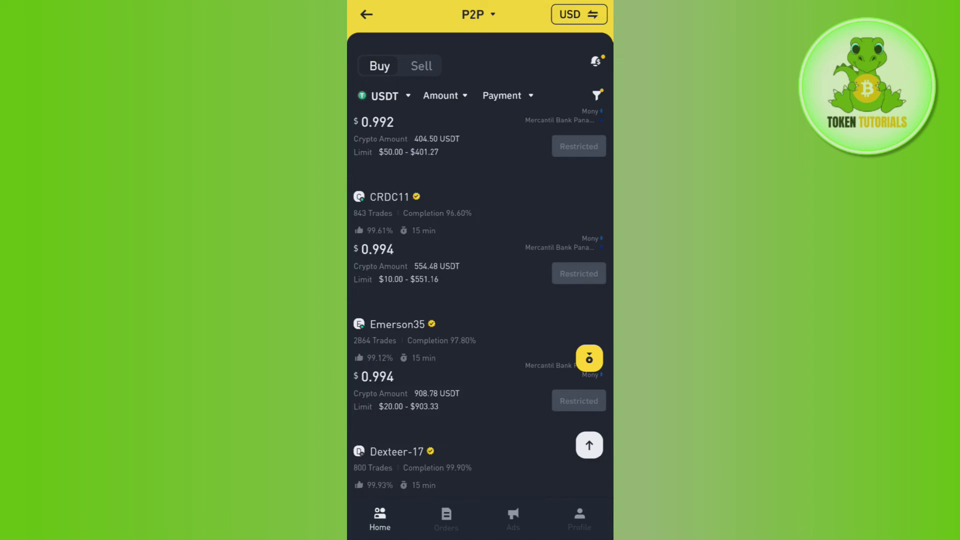
{"action": "scroll", "coordinate": [480, 300], "scroll_direction": "up", "scroll_amount": 1}
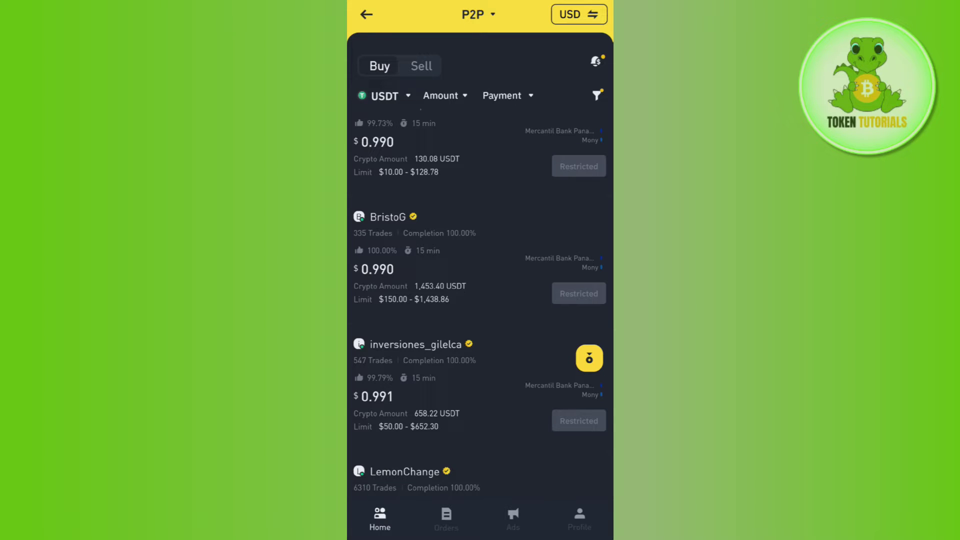
{"action": "scroll", "coordinate": [480, 301], "scroll_direction": "up", "scroll_amount": 2}
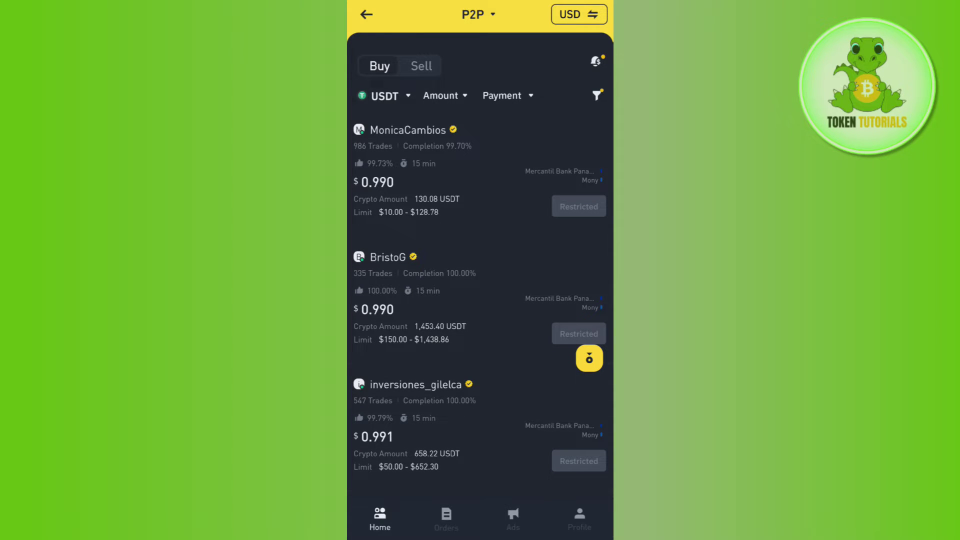
Step: Open the P2P profile's Payment Method(s) page, which shows none, and start adding one
{"action": "left_click", "coordinate": [580, 517]}
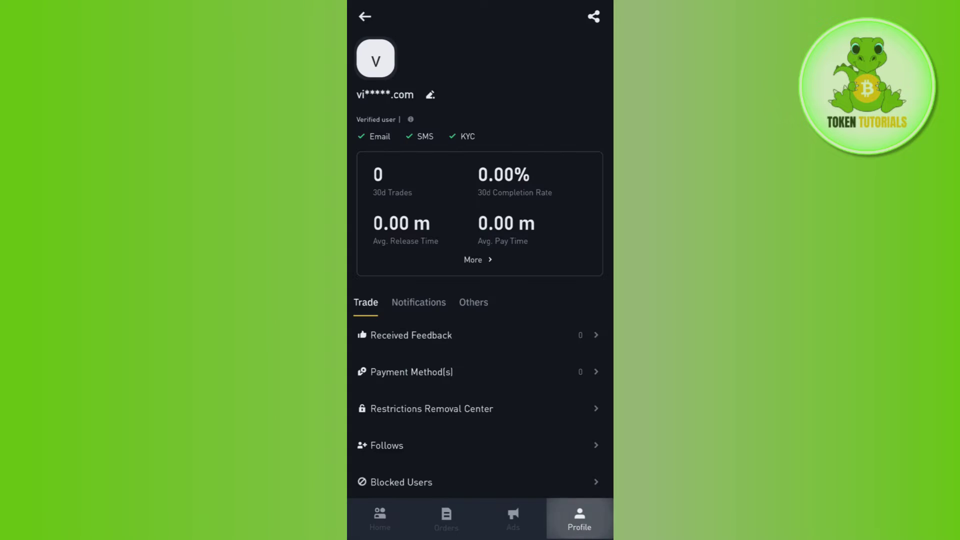
{"action": "scroll", "coordinate": [480, 300], "scroll_direction": "down", "scroll_amount": 2}
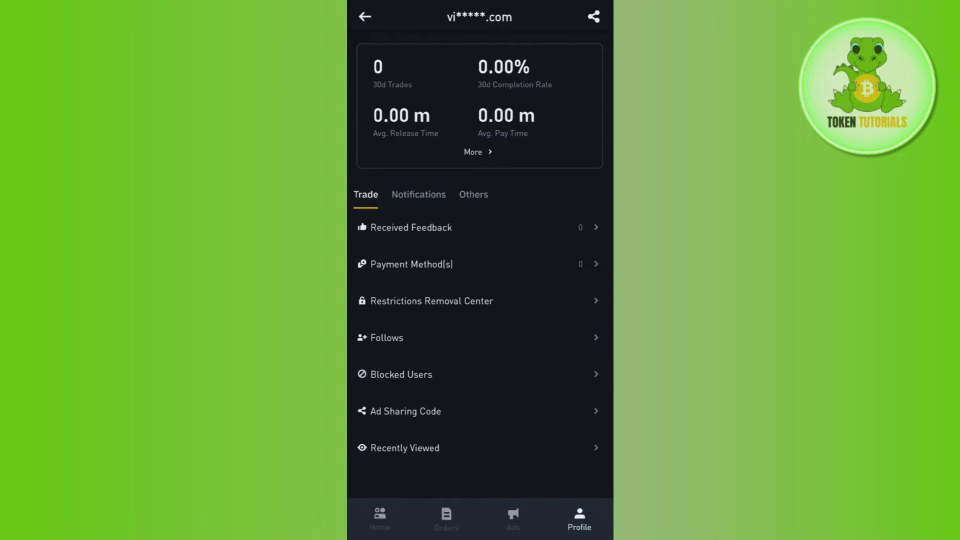
{"action": "left_click", "coordinate": [412, 264]}
{"action": "left_click", "coordinate": [481, 516]}
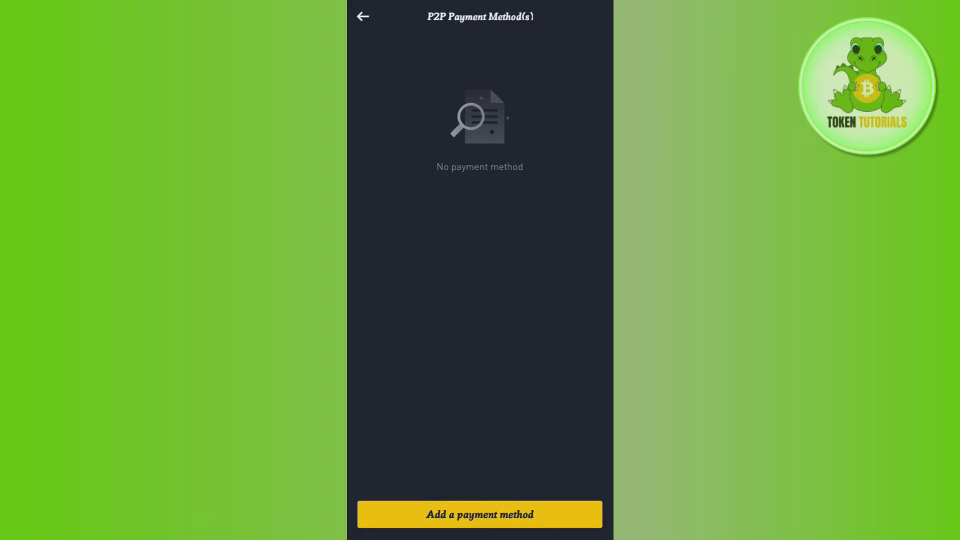